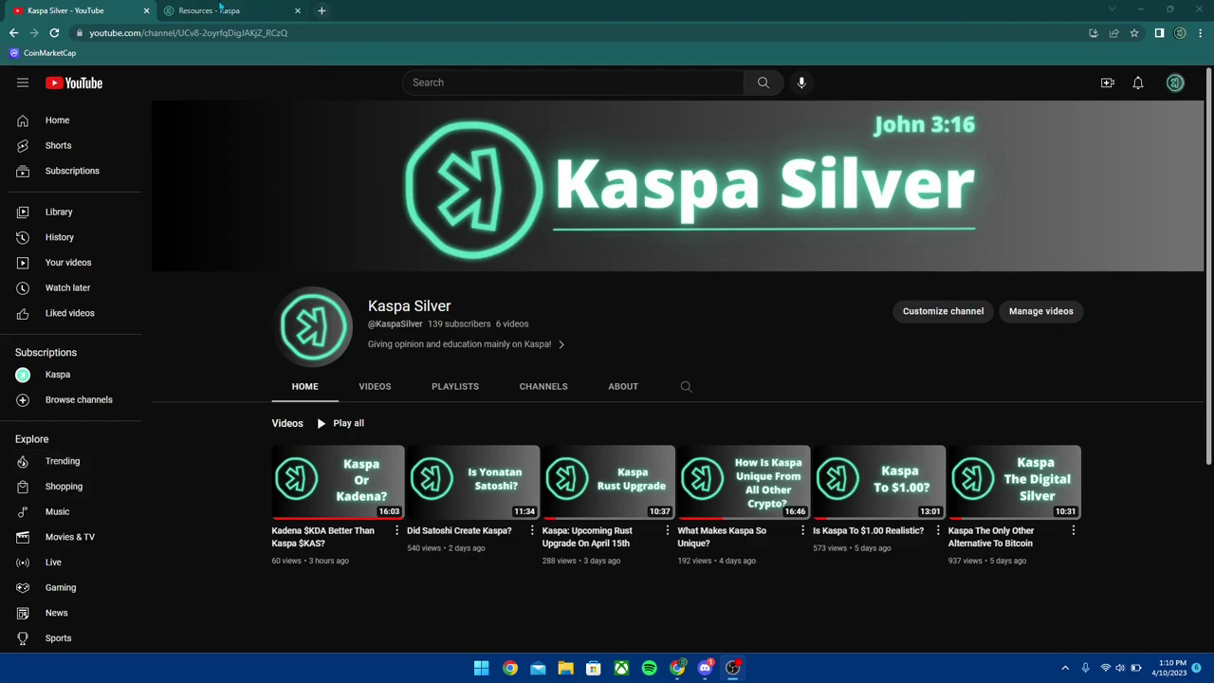
Show the KASPA WALLETS cards on kaspa.org Resources, including Desktop Wallet - KDX
{"action": "left_click", "coordinate": [220, 11]}
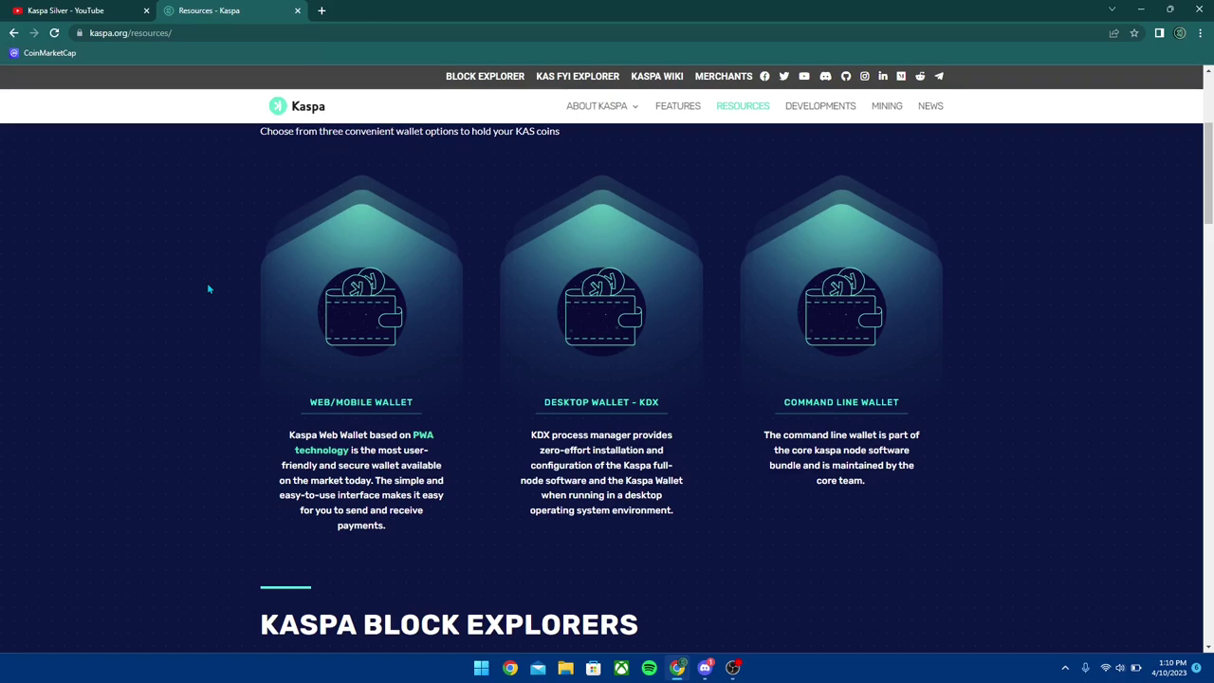
{"action": "left_click", "coordinate": [745, 114]}
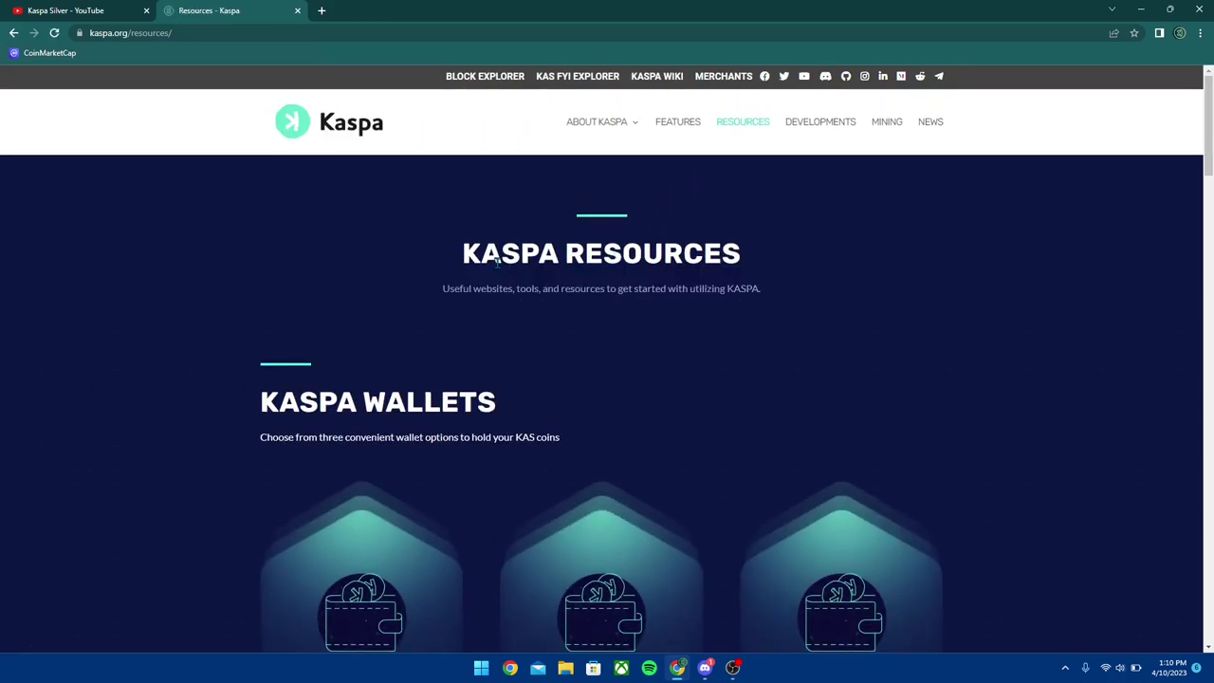
{"action": "scroll", "coordinate": [496, 263], "scroll_direction": "down", "scroll_amount": 3}
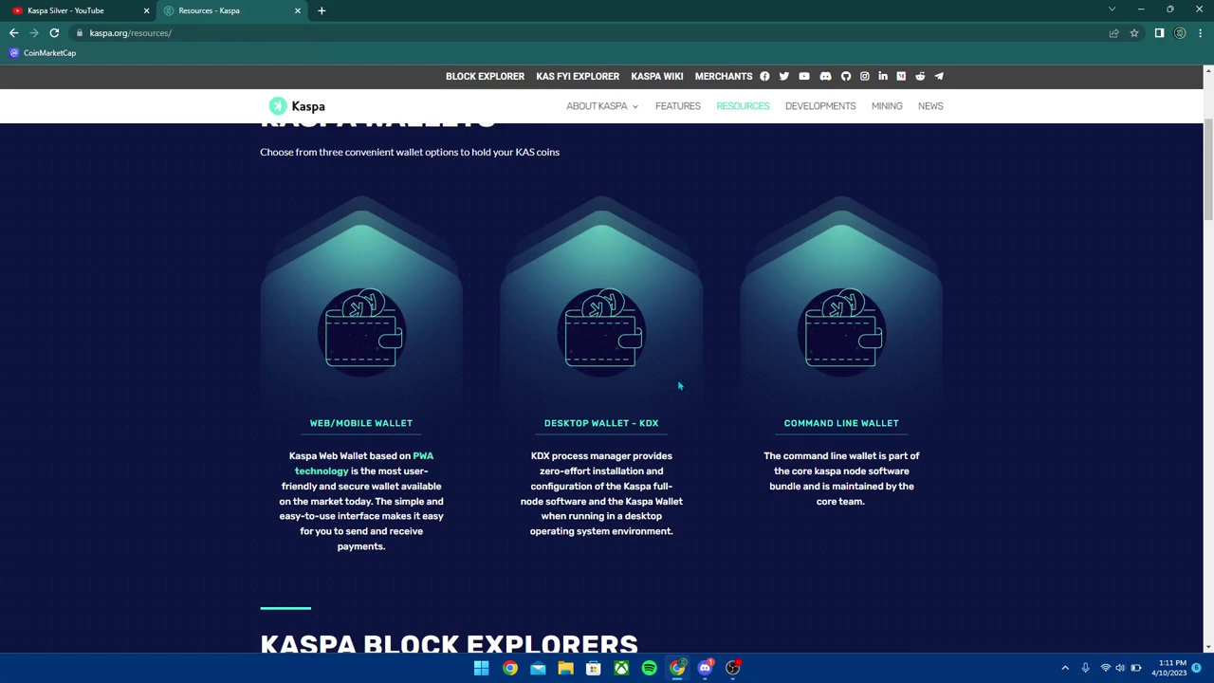
Download kdx-v2.12.1-windows-x64.exe from kdx.app via the Desktop Wallet - KDX link
{"action": "left_click", "coordinate": [632, 423]}
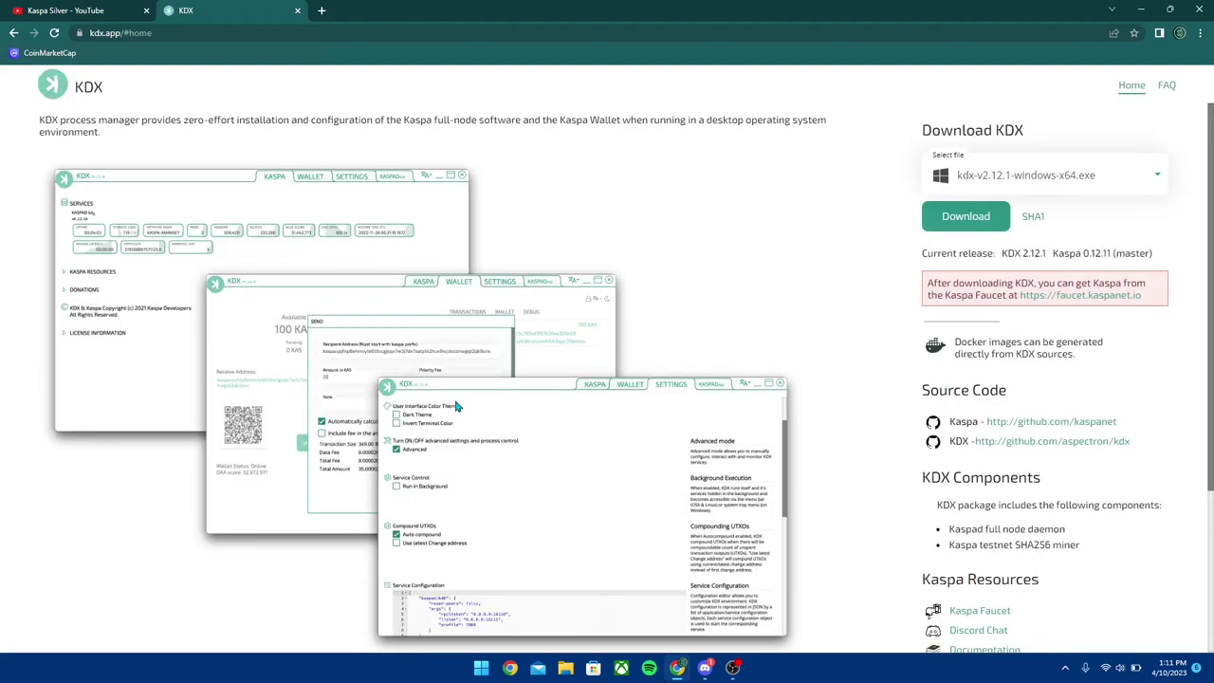
{"action": "left_click", "coordinate": [985, 218]}
{"action": "left_click", "coordinate": [965, 228]}
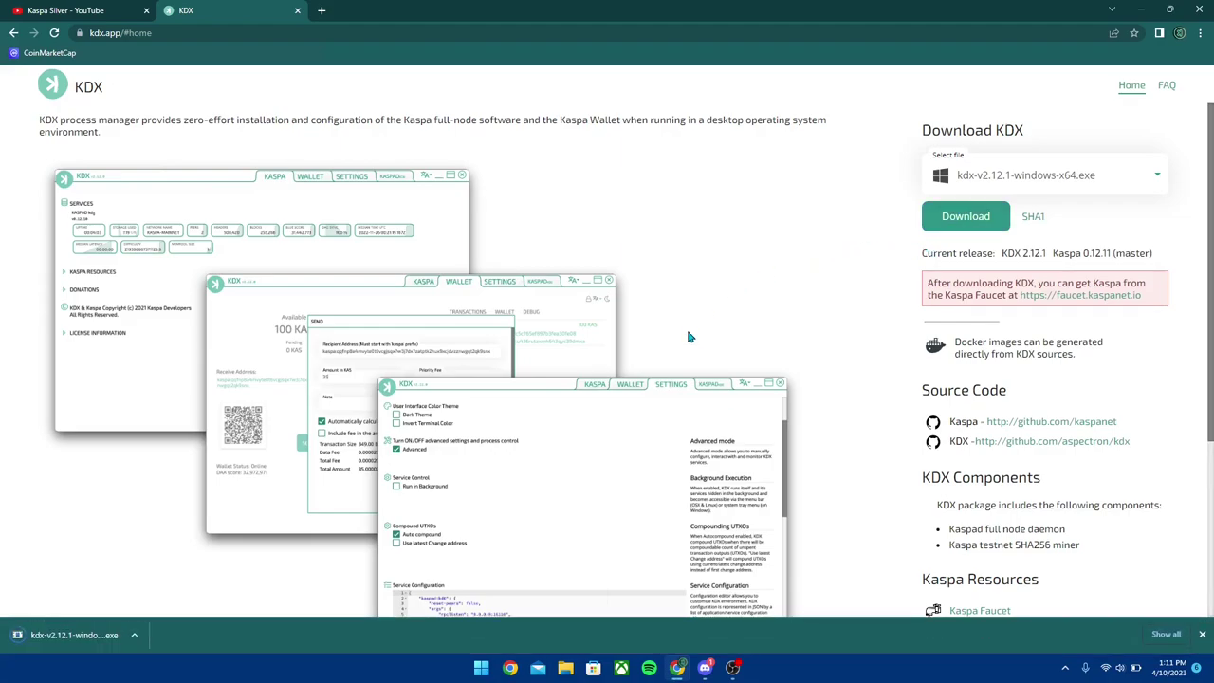
Install KDX 2.12.1 in English with the Kaspa Start Menu folder and a desktop shortcut
{"action": "left_click", "coordinate": [85, 642]}
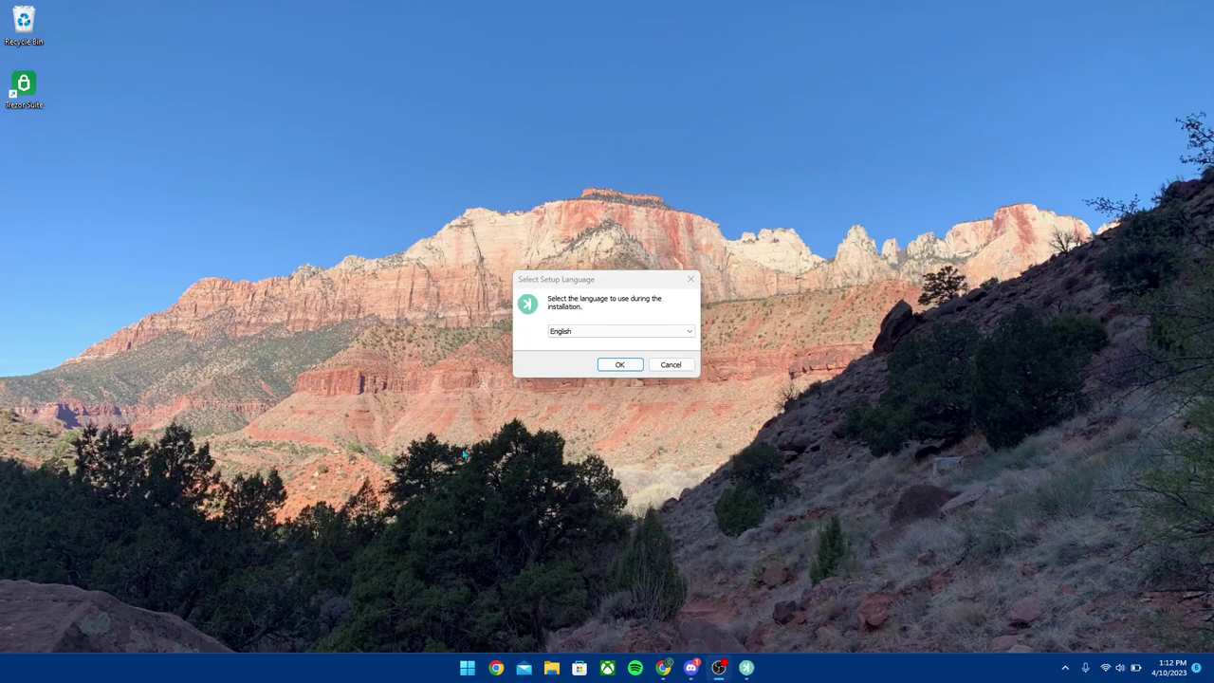
{"action": "left_click", "coordinate": [622, 367]}
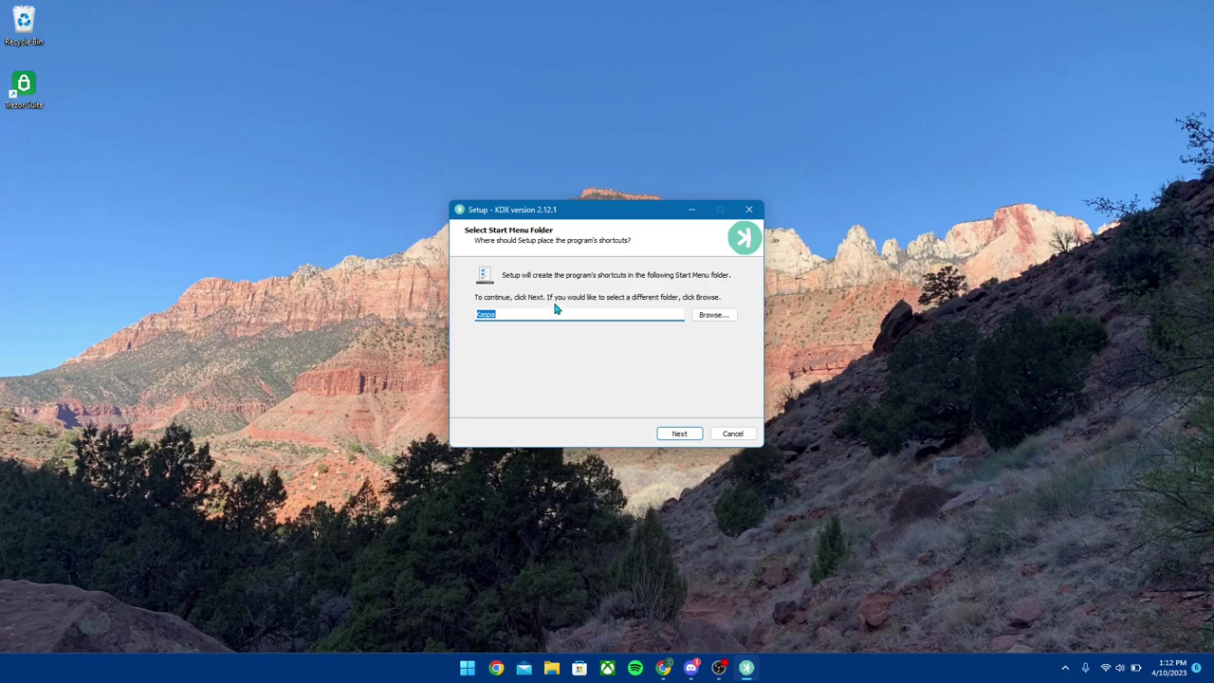
{"action": "left_click", "coordinate": [678, 433]}
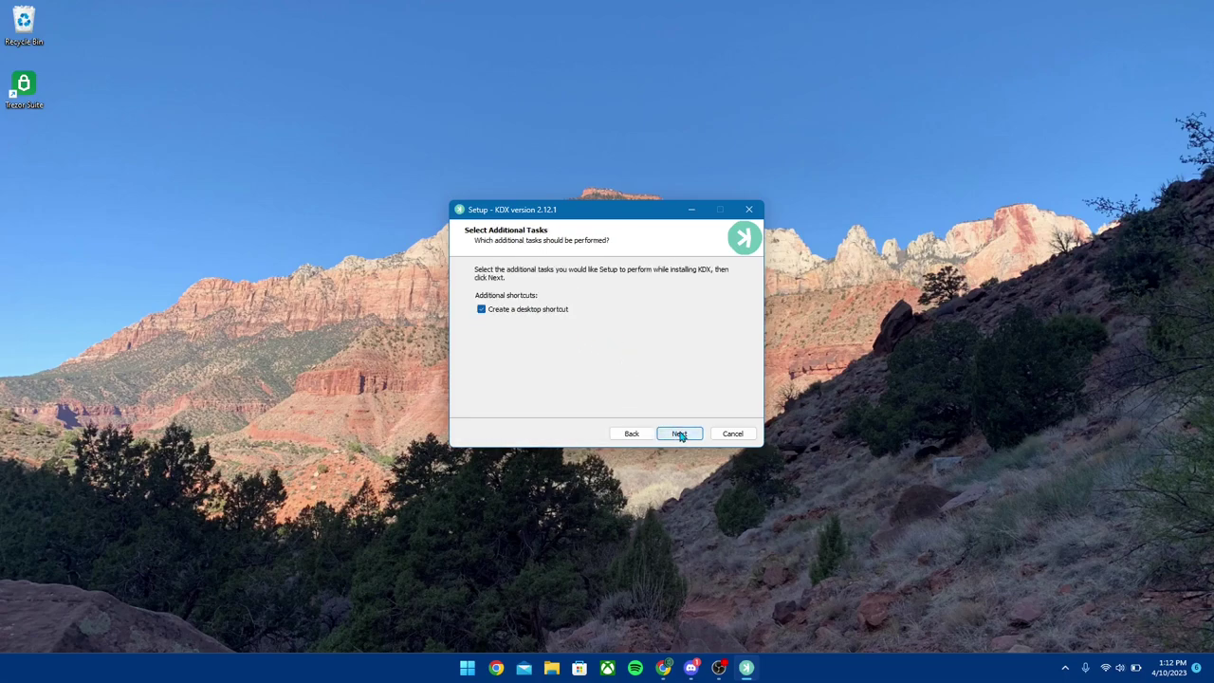
{"action": "left_click", "coordinate": [691, 436]}
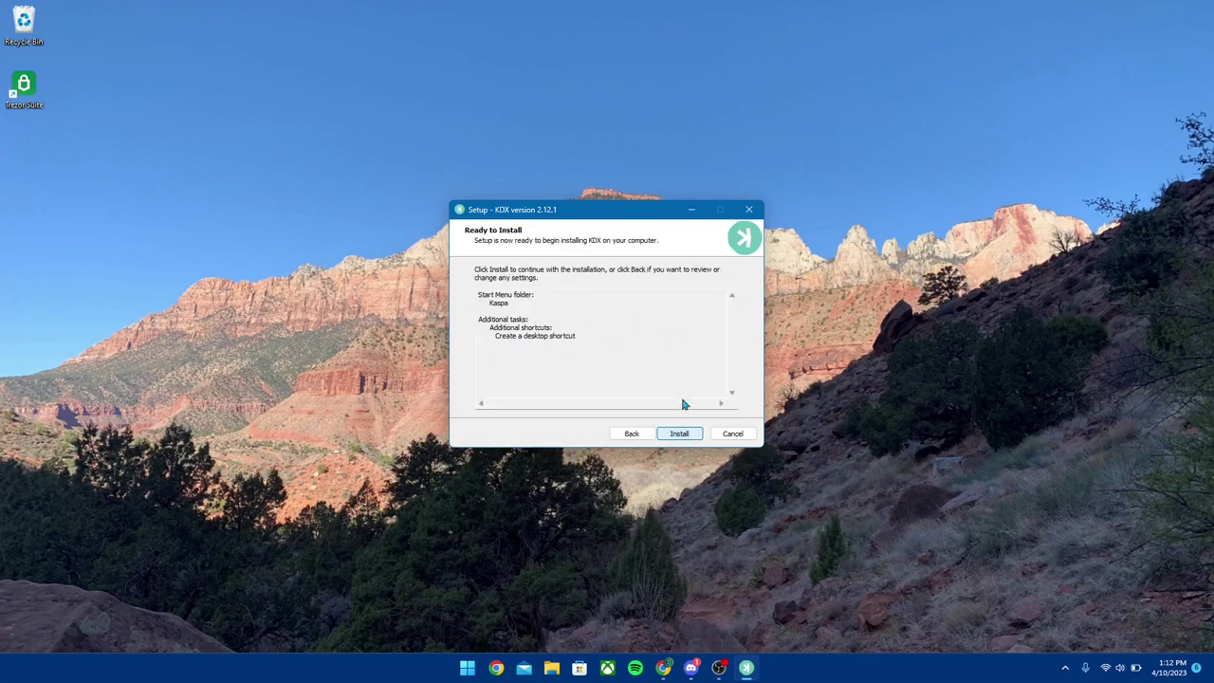
{"action": "left_click", "coordinate": [685, 434]}
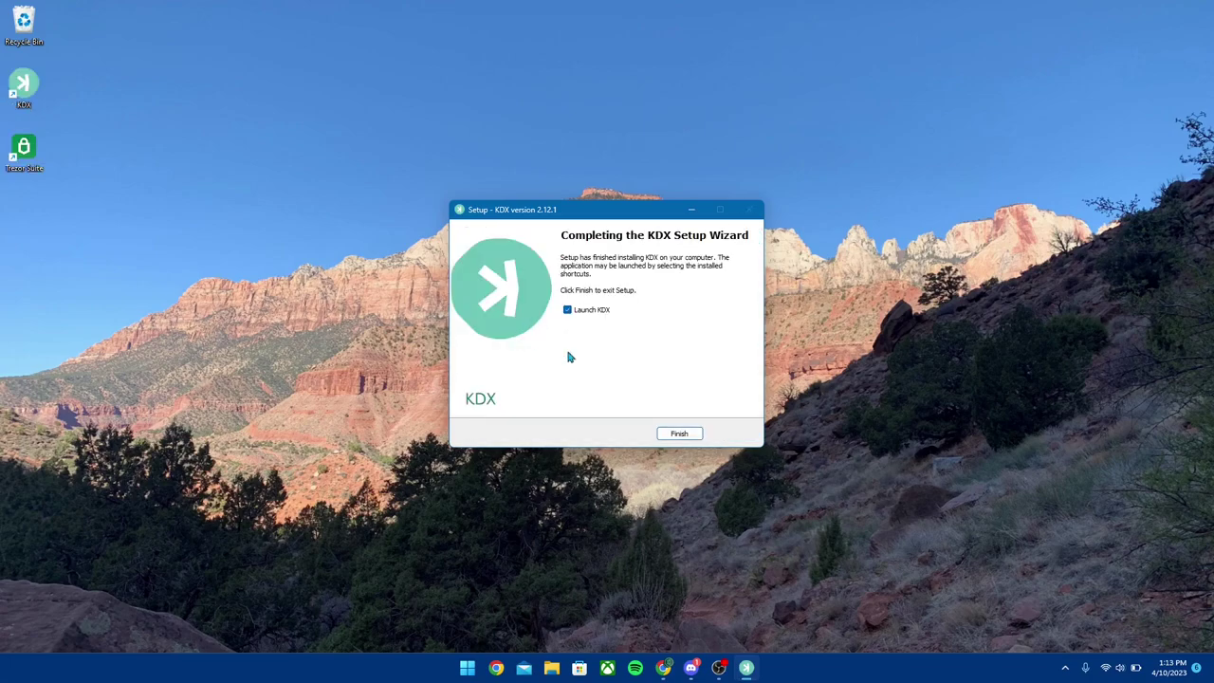
Finish setup with Launch KDX ticked so KDX opens on its KASPA services page
{"action": "left_click", "coordinate": [680, 433]}
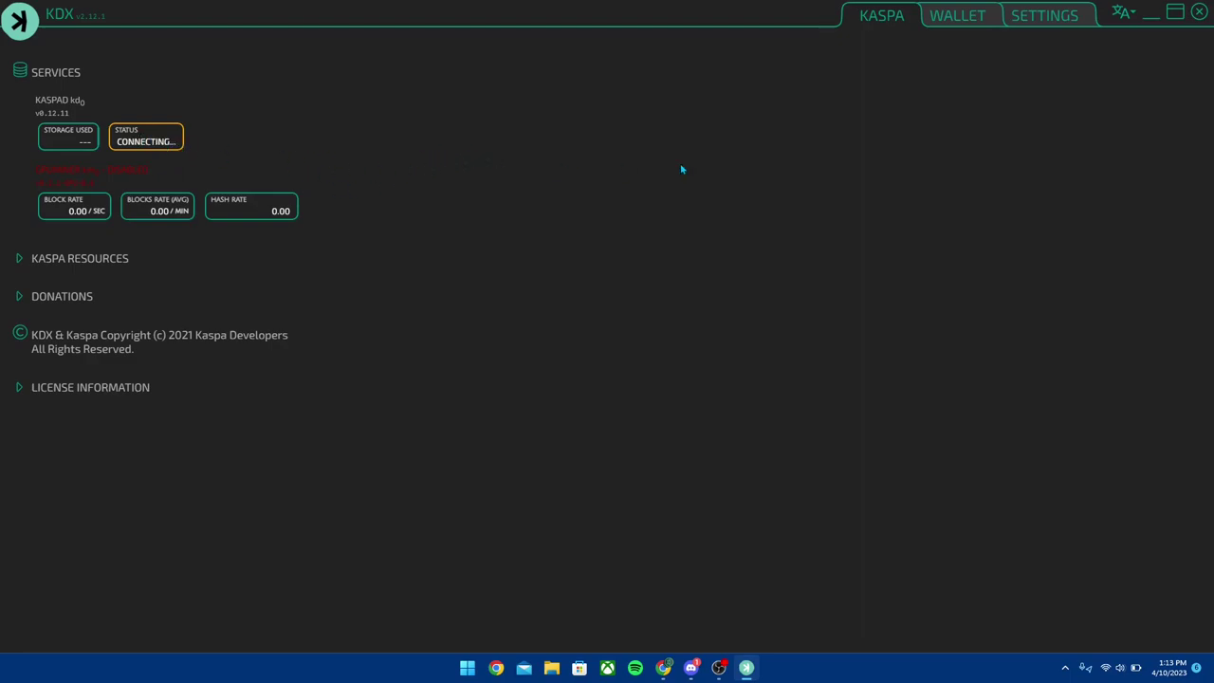
Switch KDX to its WALLET tab to reach the open-or-create wallet prompt
{"action": "left_click", "coordinate": [953, 17]}
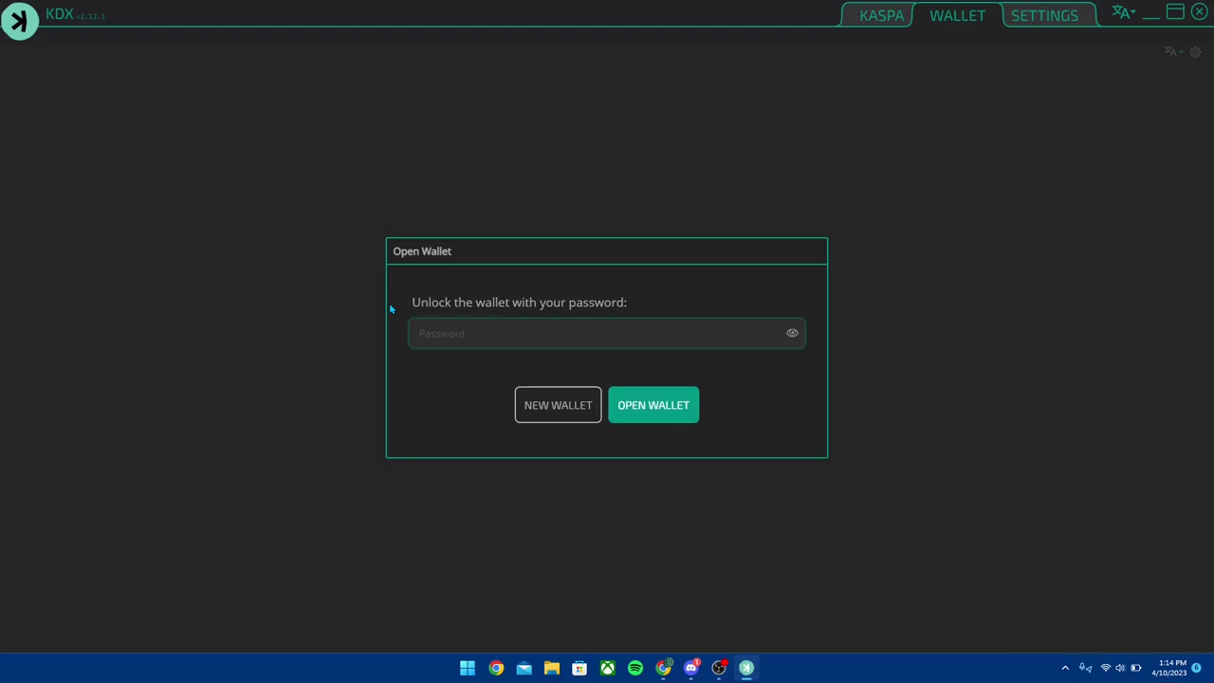
{"action": "left_click_drag", "start_coordinate": [389, 302], "coordinate": [664, 305]}
{"action": "left_click", "coordinate": [682, 311]}
Start a new wallet and capture its 12-word recovery seed grid with Snipping Tool
{"action": "left_click", "coordinate": [549, 416]}
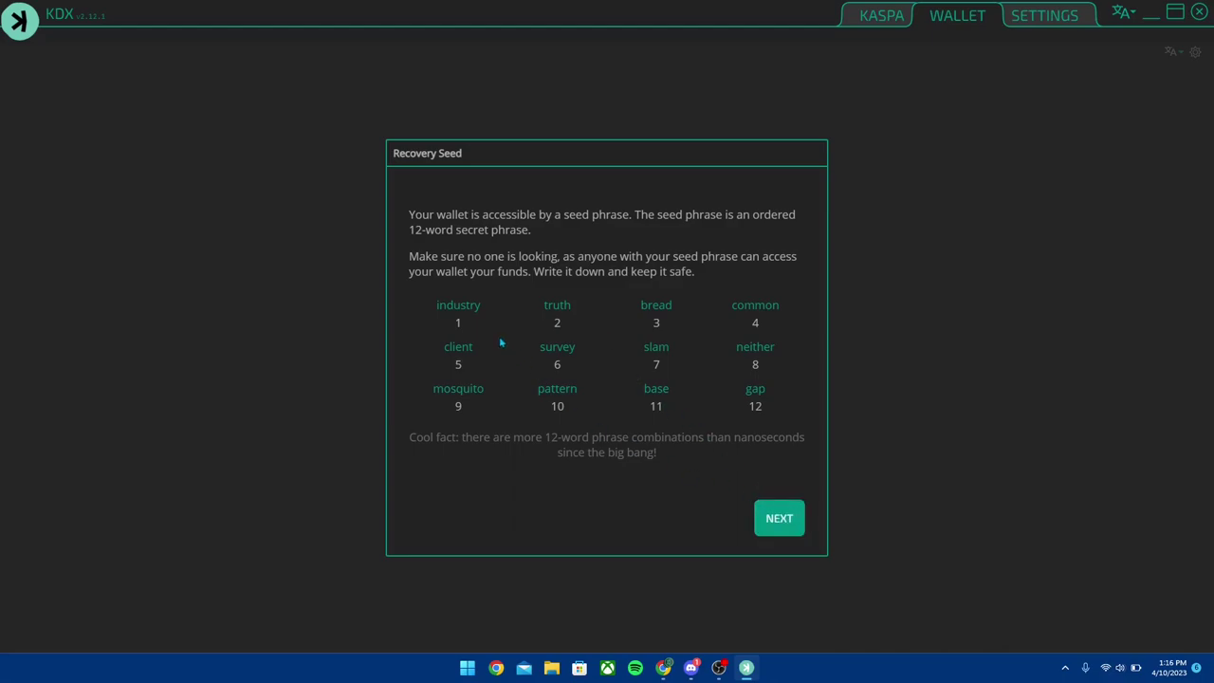
{"action": "key", "text": "super+shift+s"}
{"action": "left_click_drag", "start_coordinate": [402, 292], "coordinate": [808, 442]}
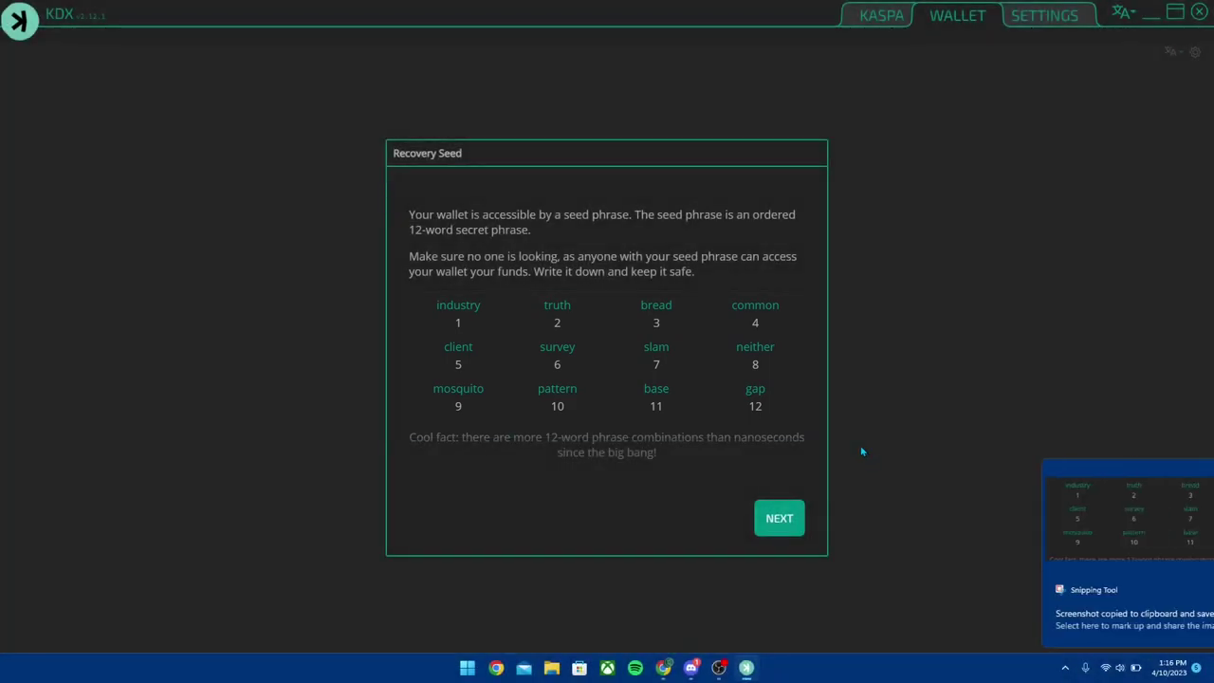
Pass the seed quiz with the correct 8th, 5th and 2nd words, checking the saved screenshot
{"action": "left_click", "coordinate": [780, 509]}
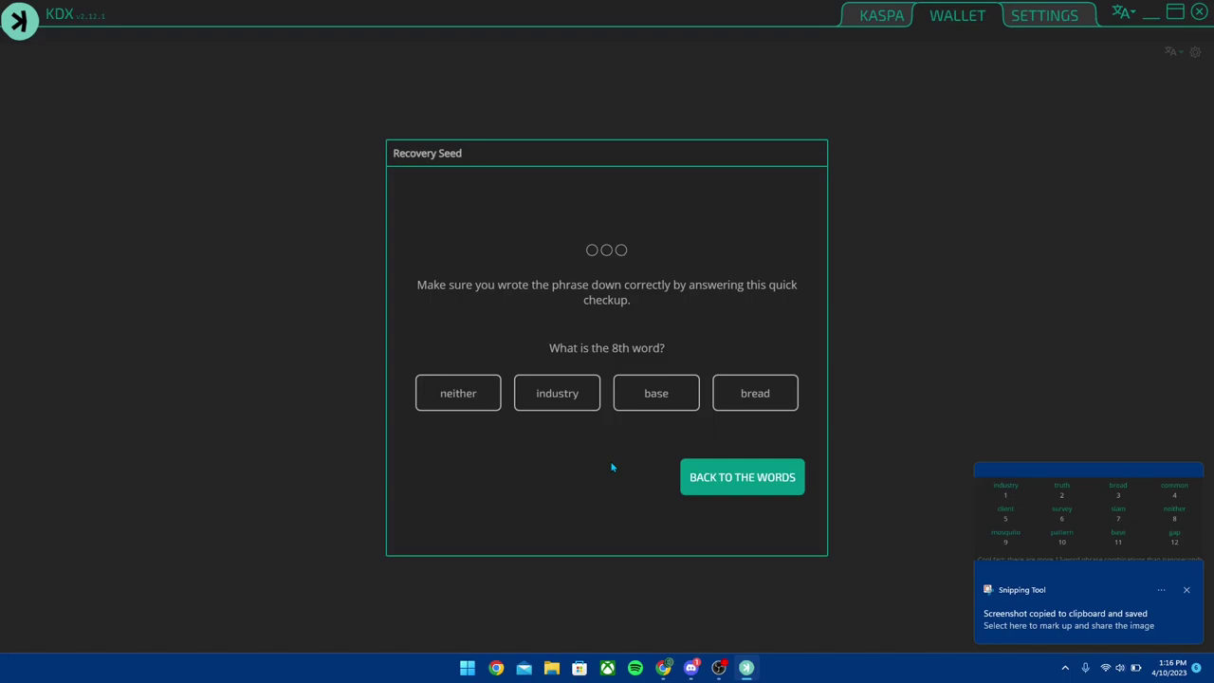
{"action": "left_click", "coordinate": [479, 399]}
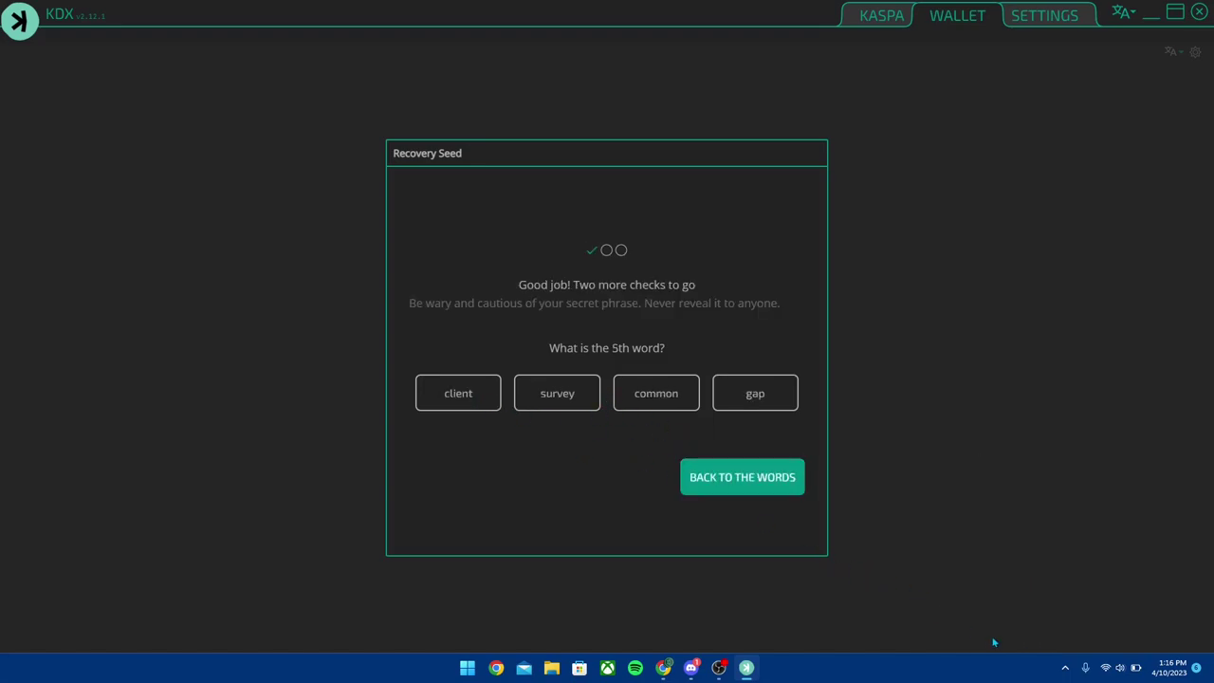
{"action": "left_click", "coordinate": [1179, 672]}
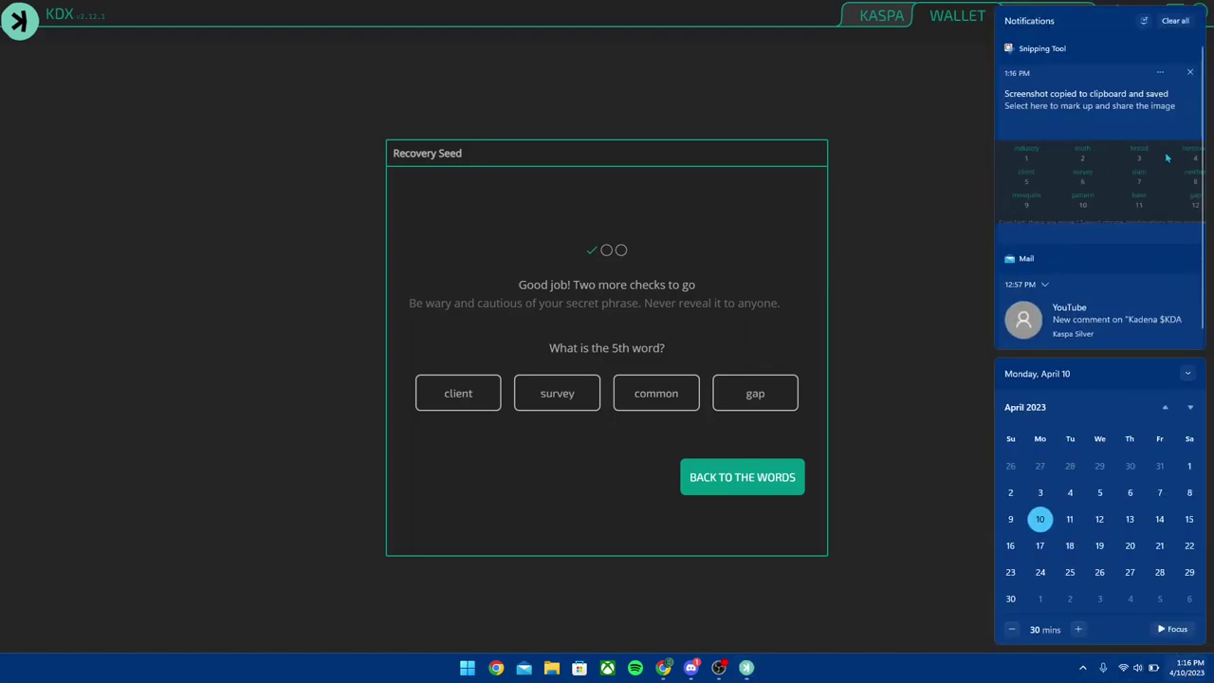
{"action": "left_click", "coordinate": [460, 399]}
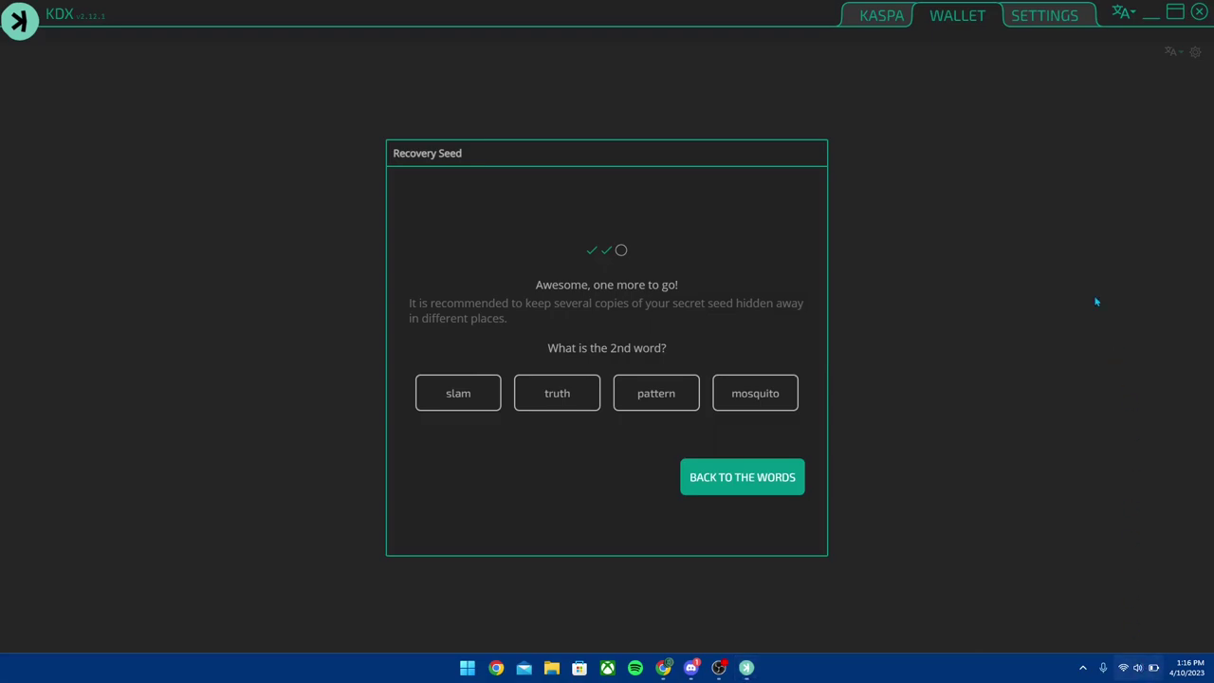
{"action": "left_click", "coordinate": [1138, 667]}
{"action": "left_click", "coordinate": [1007, 659]}
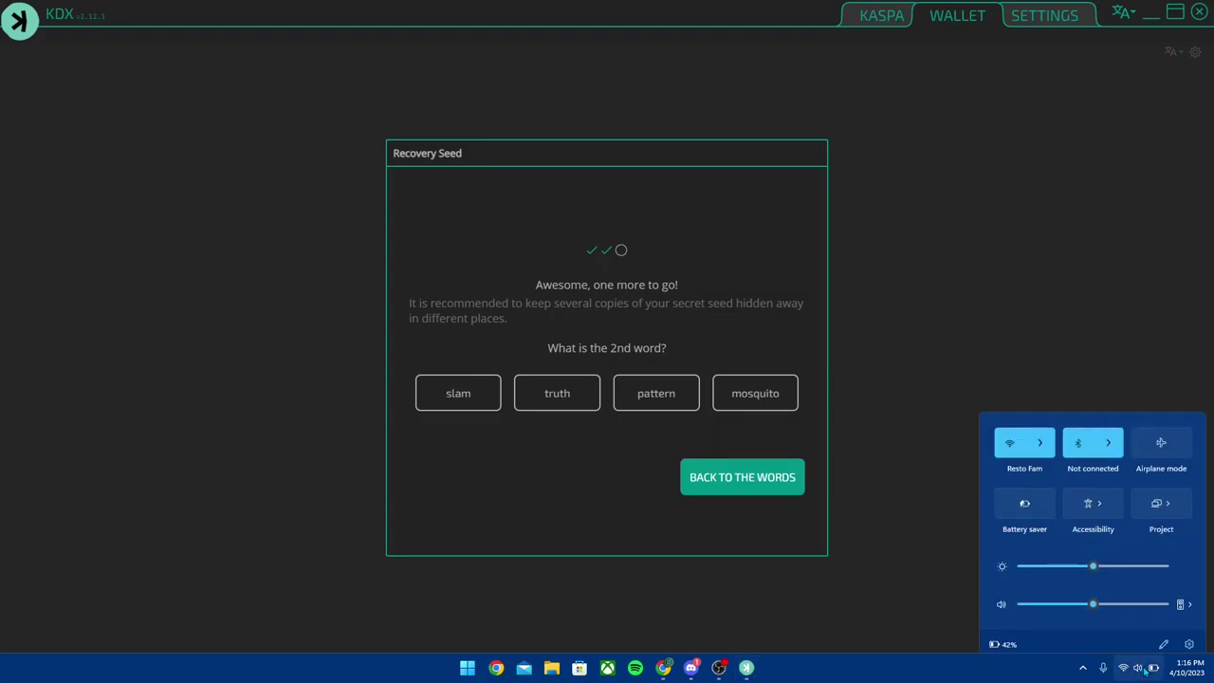
{"action": "left_click", "coordinate": [1184, 668]}
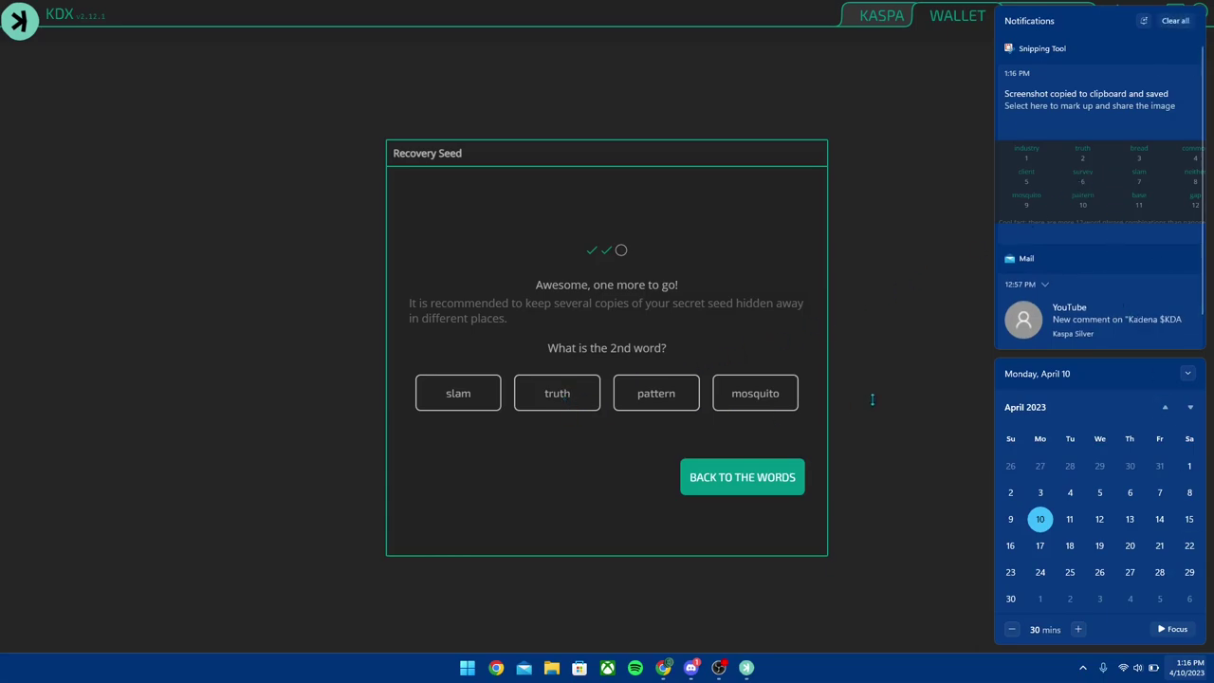
{"action": "left_click", "coordinate": [557, 393]}
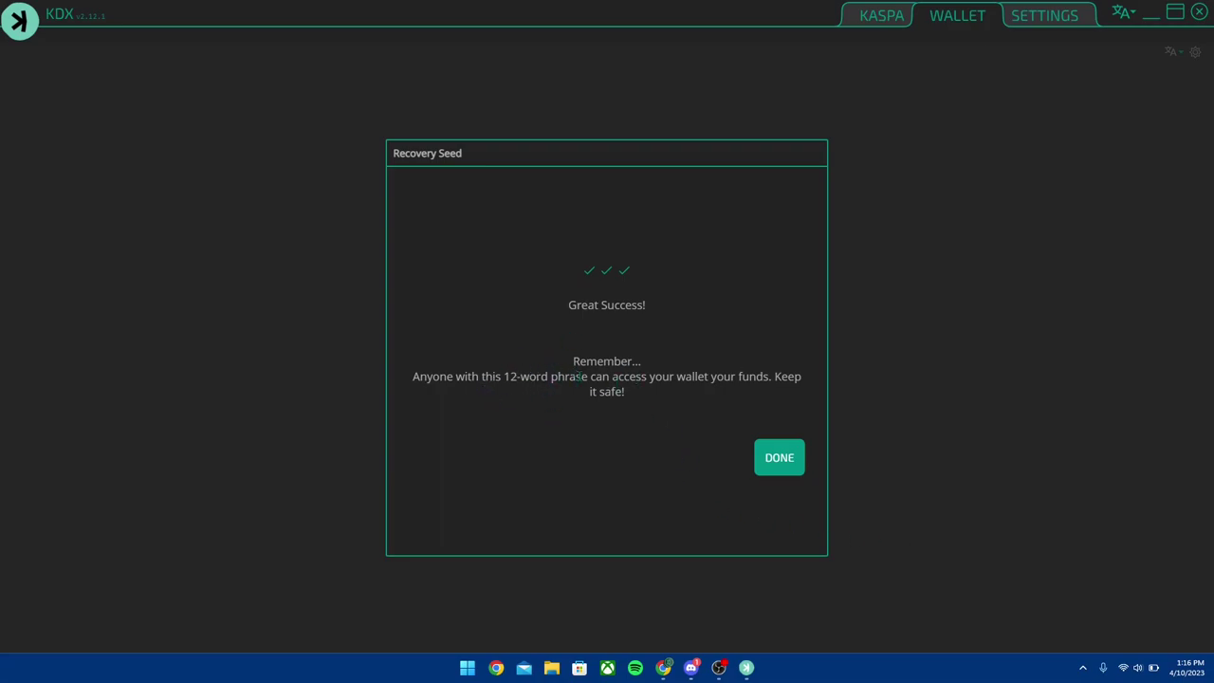
Confirm the seed backup with DONE to open the new 0 KAS wallet
{"action": "left_click_drag", "start_coordinate": [581, 377], "coordinate": [775, 378]}
{"action": "left_click", "coordinate": [679, 436]}
{"action": "left_click", "coordinate": [780, 459]}
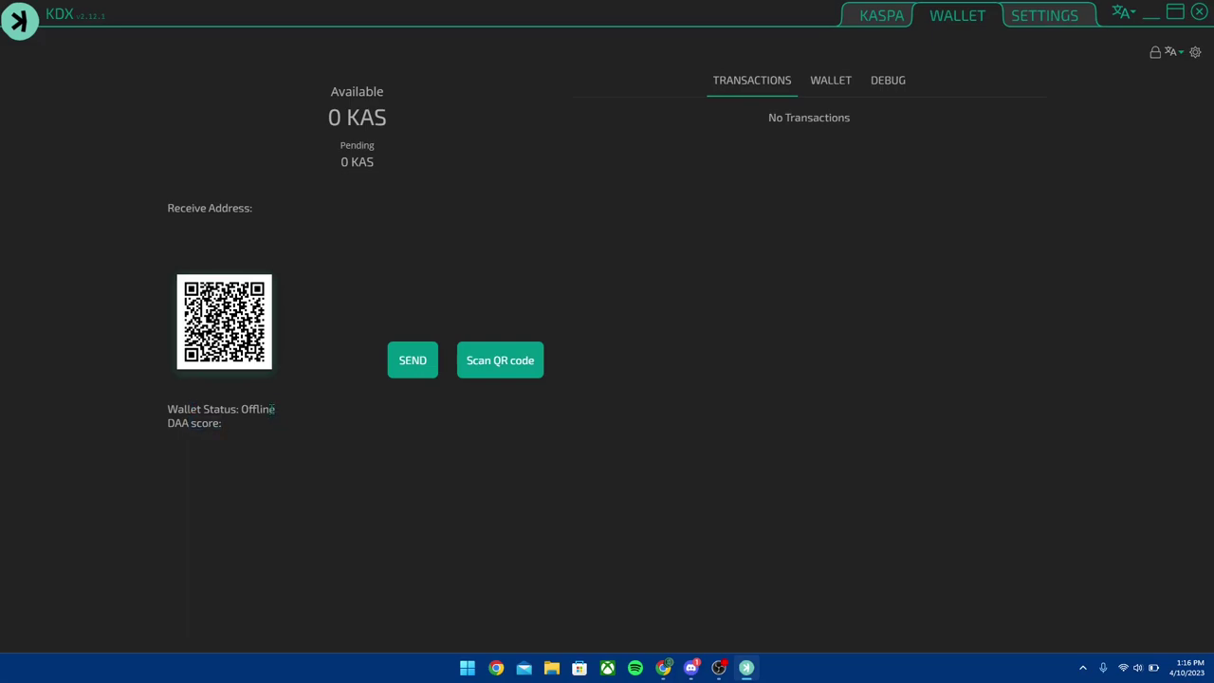
Look over the wallet options and transactions, then return to the KASPA node services page
{"action": "left_click_drag", "start_coordinate": [269, 408], "coordinate": [276, 409]}
{"action": "left_click", "coordinate": [465, 465]}
{"action": "left_click", "coordinate": [842, 85]}
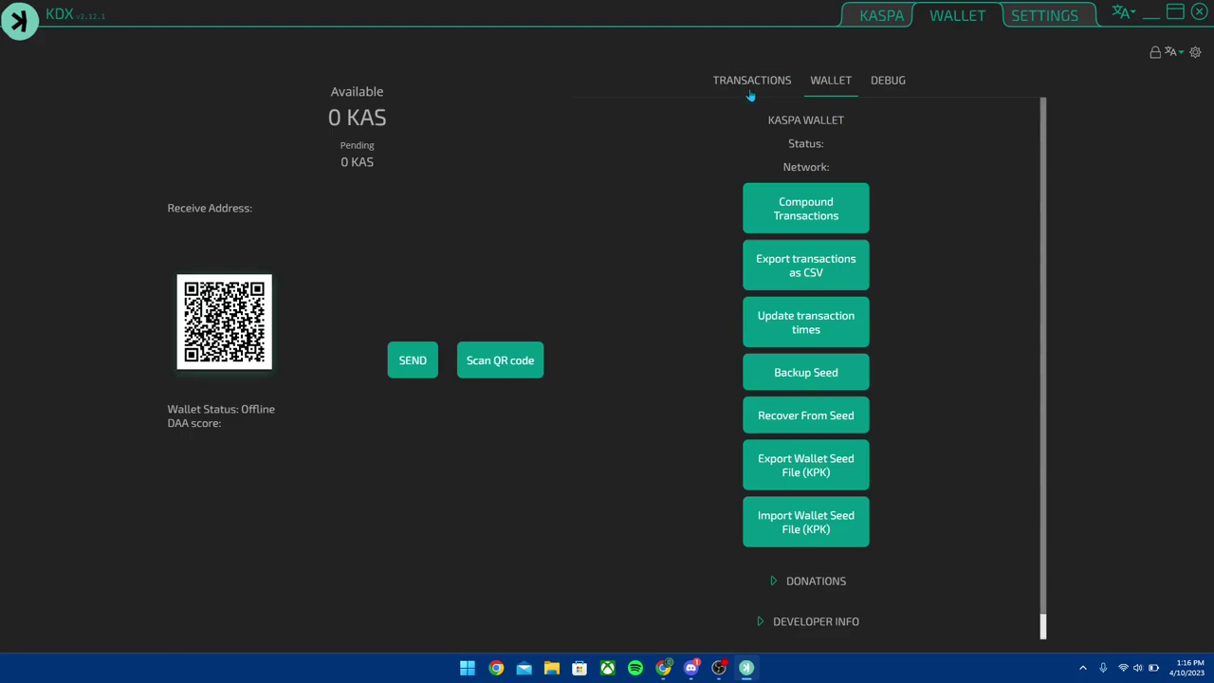
{"action": "left_click", "coordinate": [751, 95]}
{"action": "left_click", "coordinate": [892, 26]}
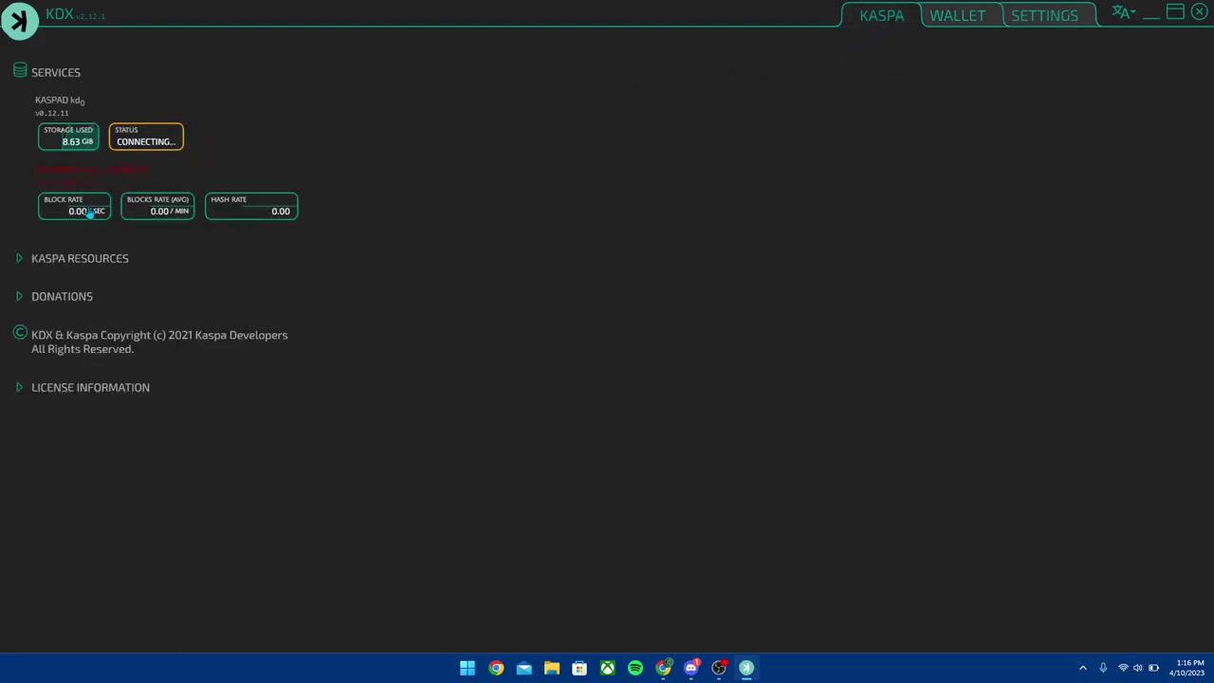
Toggle KASPA RESOURCES and check the wallet while the node syncs on KASPA-MAINNET
{"action": "left_click", "coordinate": [65, 258]}
{"action": "left_click", "coordinate": [73, 258]}
{"action": "left_click", "coordinate": [957, 27]}
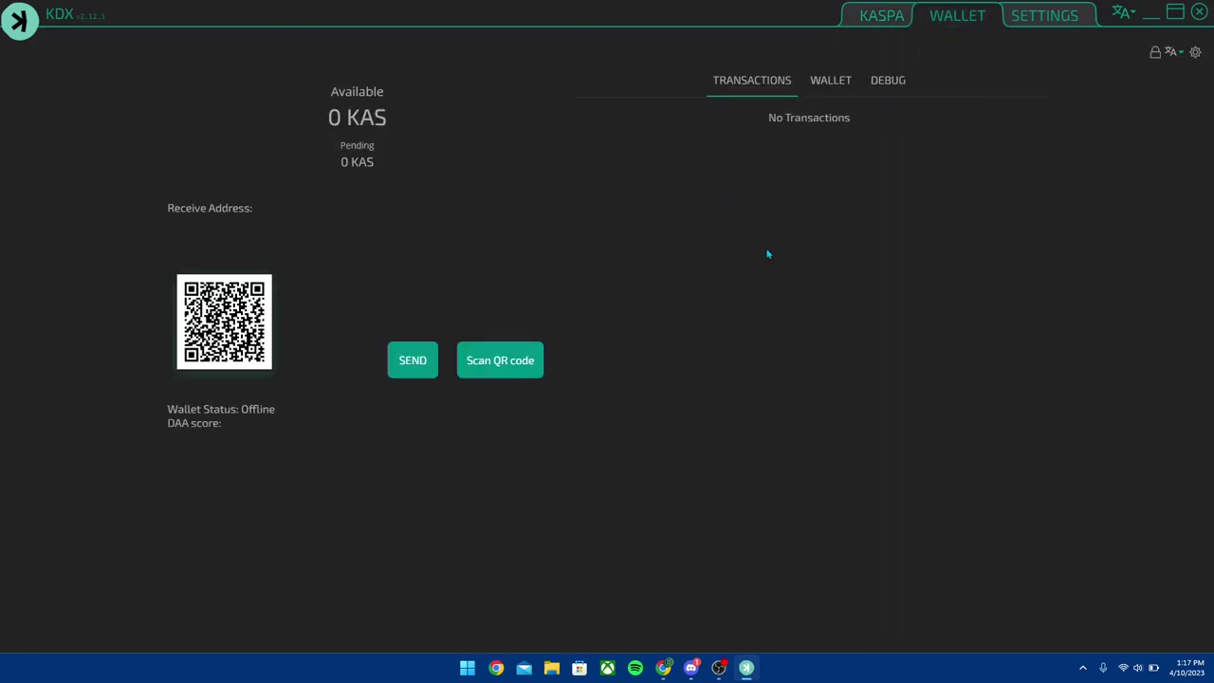
{"action": "left_click", "coordinate": [874, 20]}
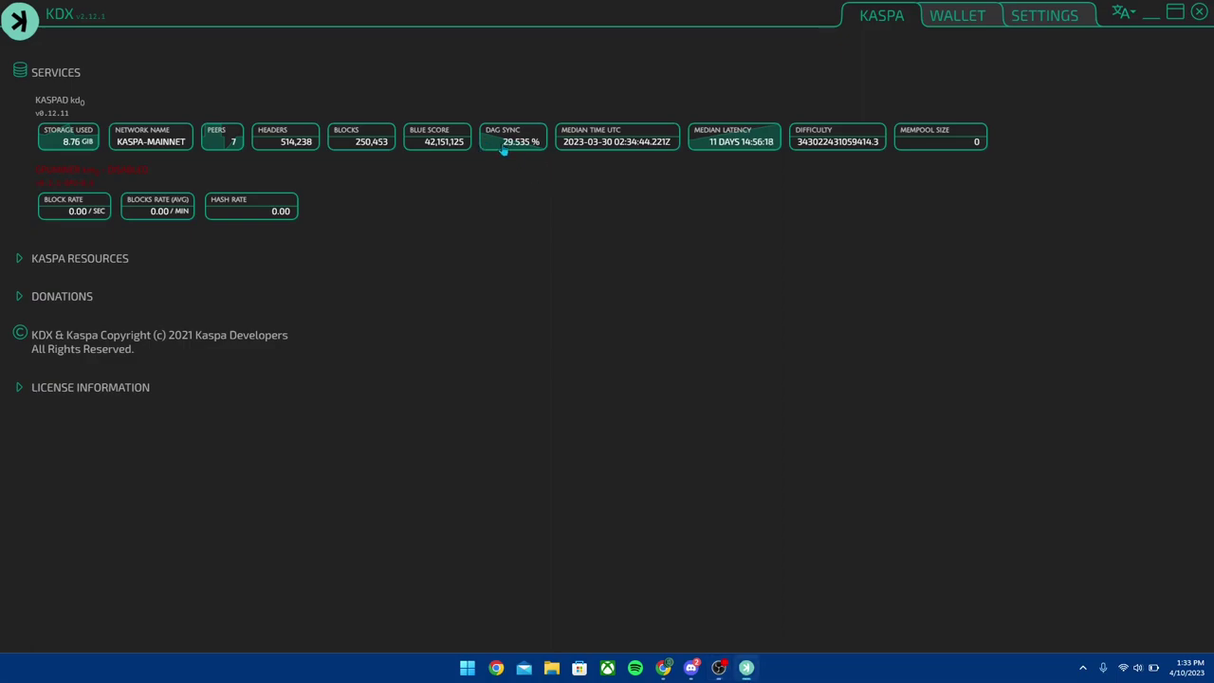
Check DAG sync, then view the wallet Online at DAA score 43,699,550 with its receive address
{"action": "left_click_drag", "start_coordinate": [500, 143], "coordinate": [541, 145]}
{"action": "left_click", "coordinate": [541, 146]}
{"action": "left_click", "coordinate": [992, 19]}
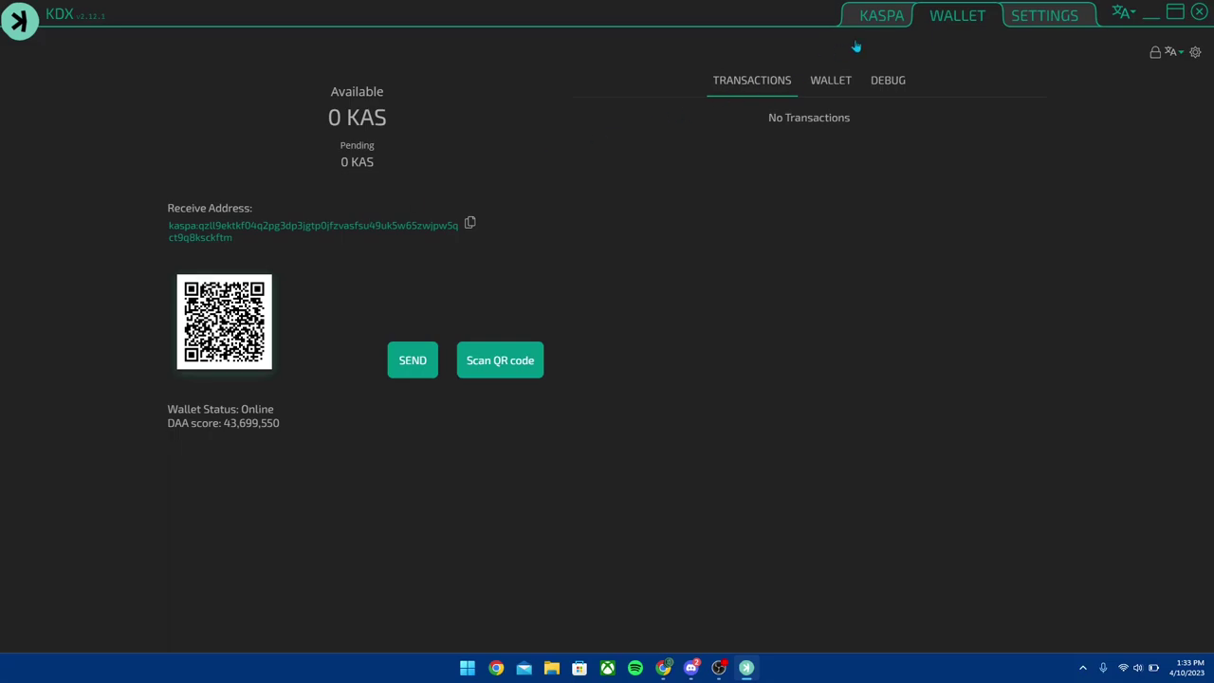
{"action": "left_click", "coordinate": [883, 23]}
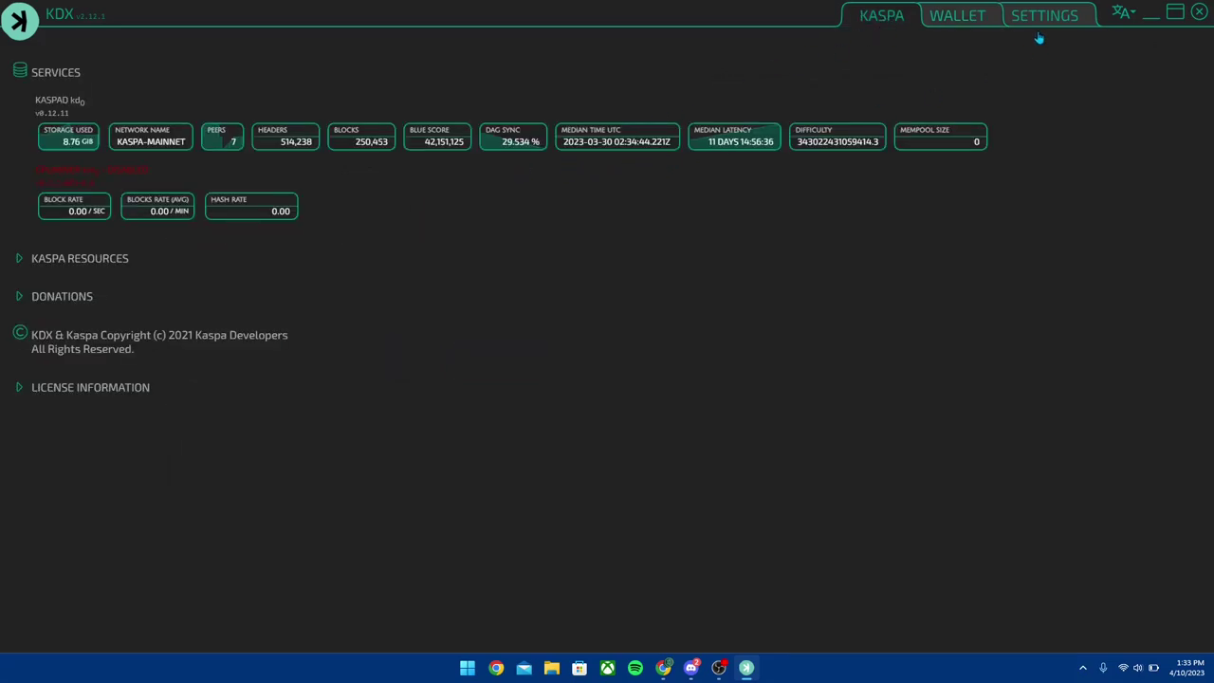
{"action": "left_click", "coordinate": [975, 21]}
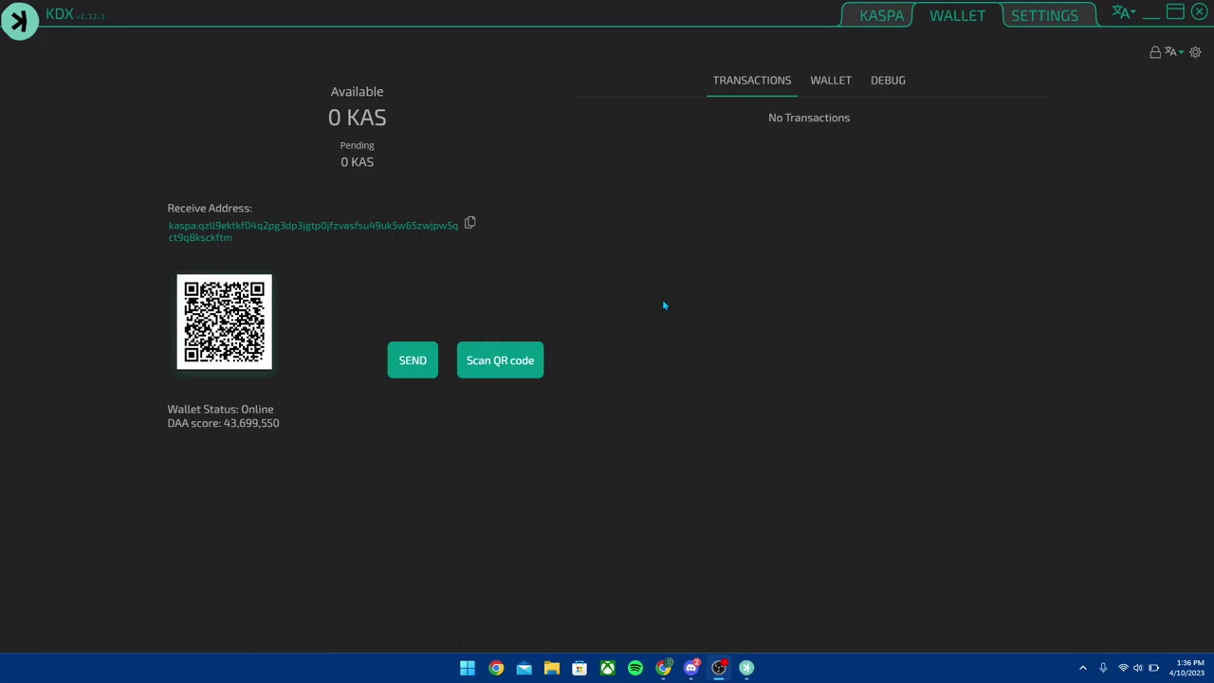
{"action": "left_click", "coordinate": [871, 15]}
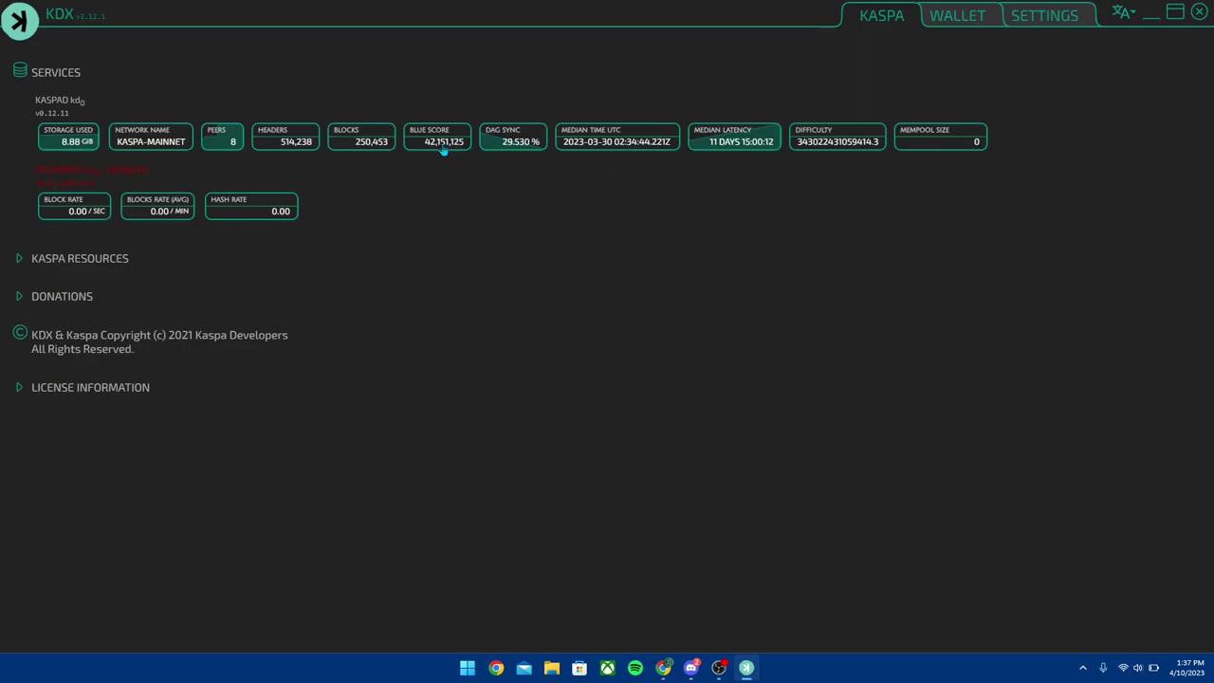
{"action": "left_click", "coordinate": [957, 19]}
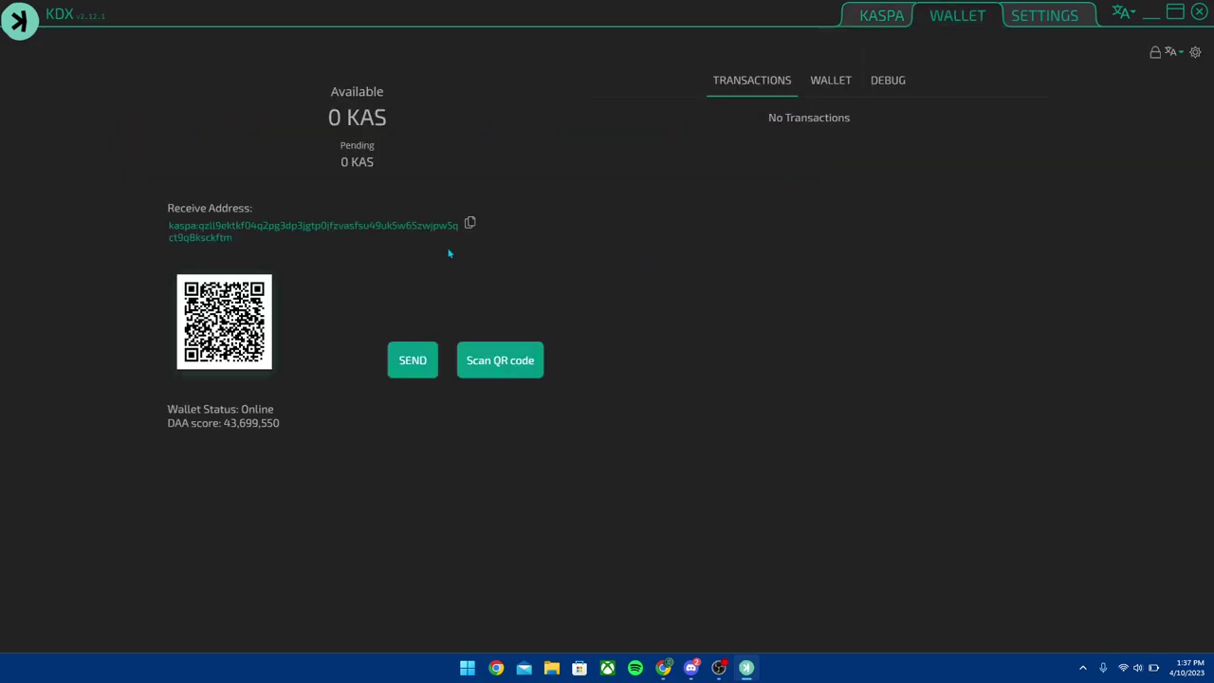